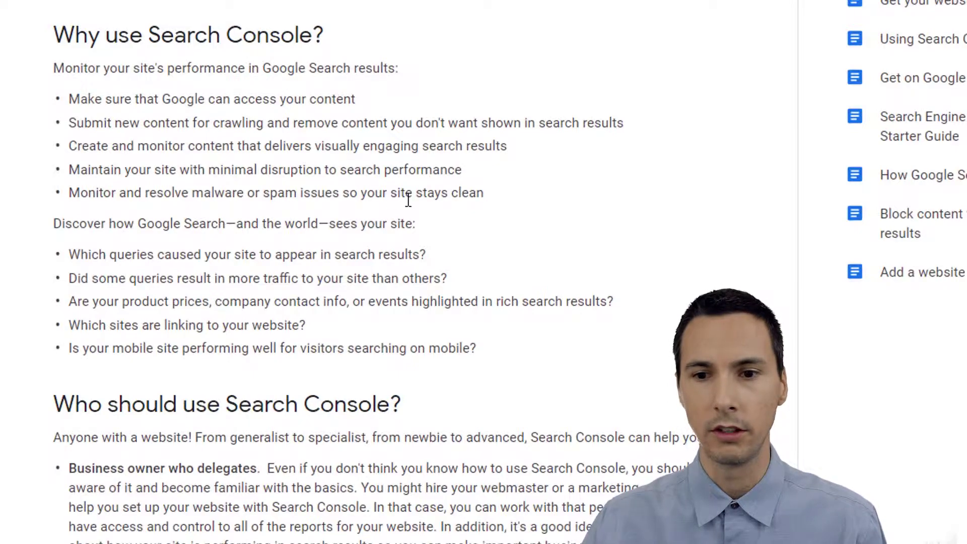
- Read the 'What is Search Console?' roles, highlighting the business owner, SEO specialist and Site Administrator passages
scroll(405, 212, "down", 3)
scroll(371, 287, "down", 2)
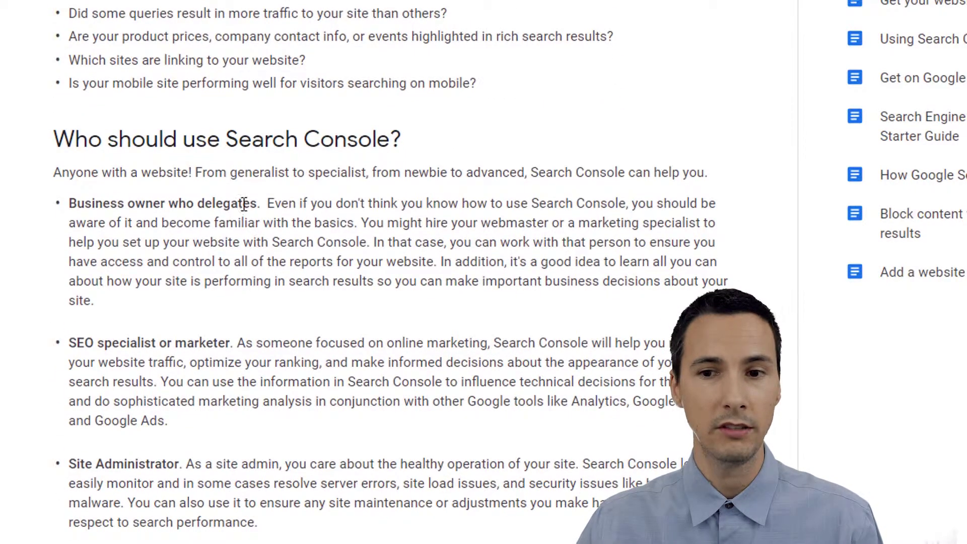
left_click_drag(244, 204, 92, 204)
left_click(94, 205)
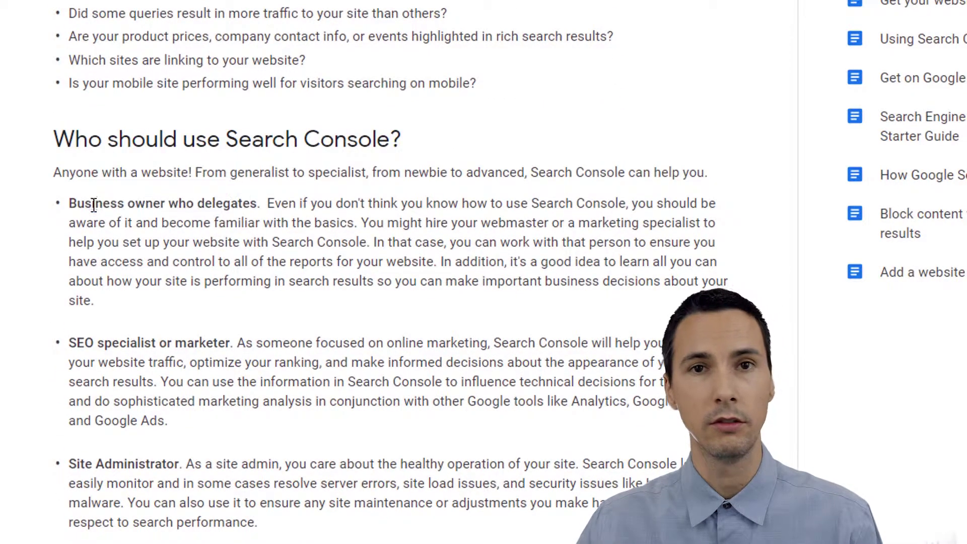
left_click_drag(222, 344, 77, 344)
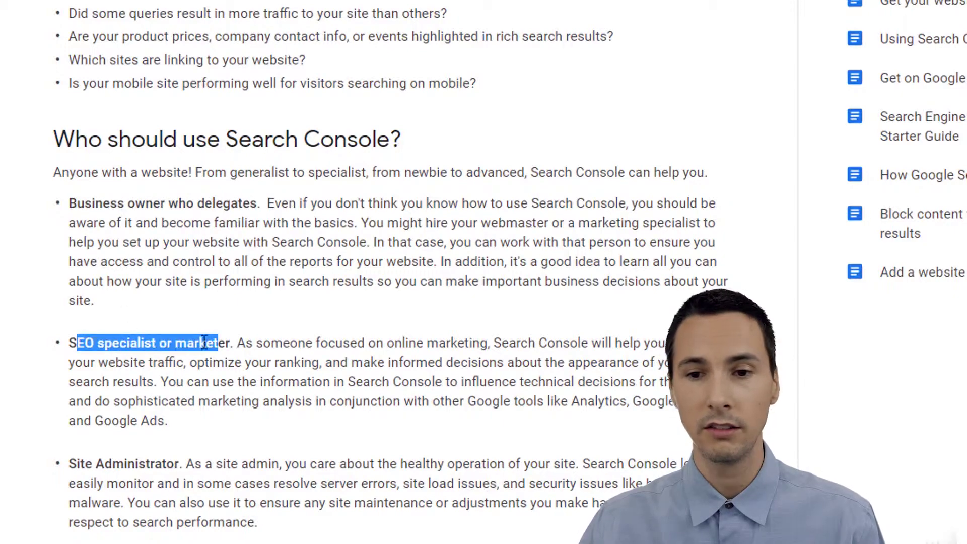
left_click_drag(178, 463, 69, 464)
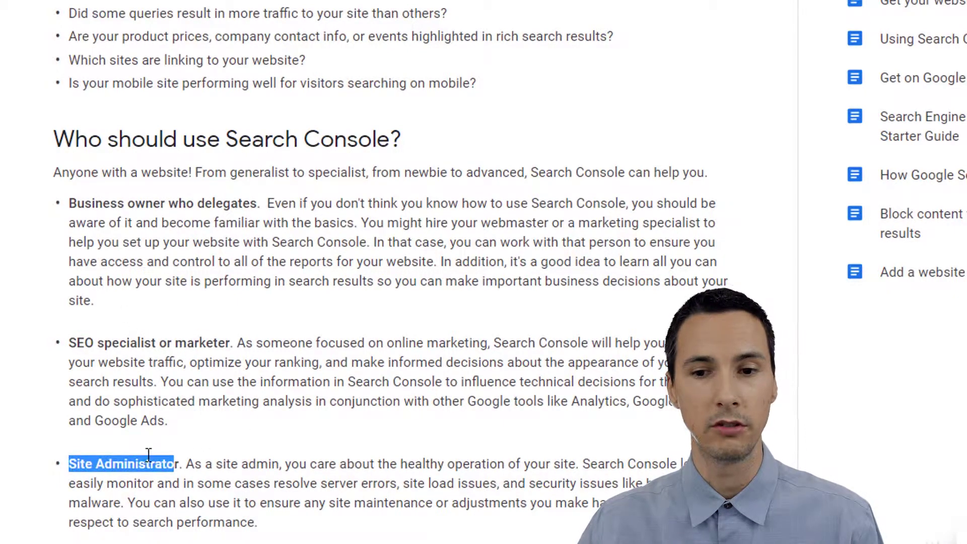
left_click(145, 452)
scroll(378, 258, "up", 7)
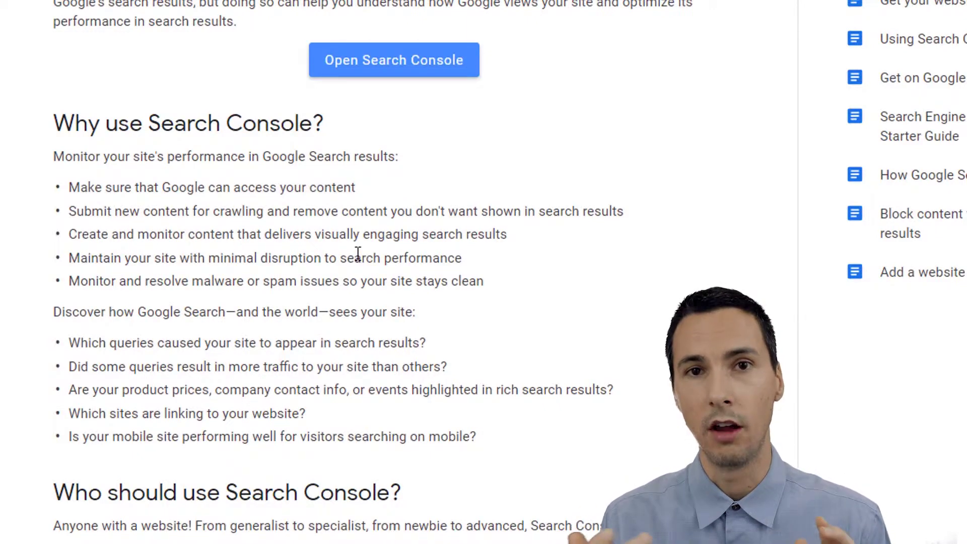
scroll(343, 155, "up", 4)
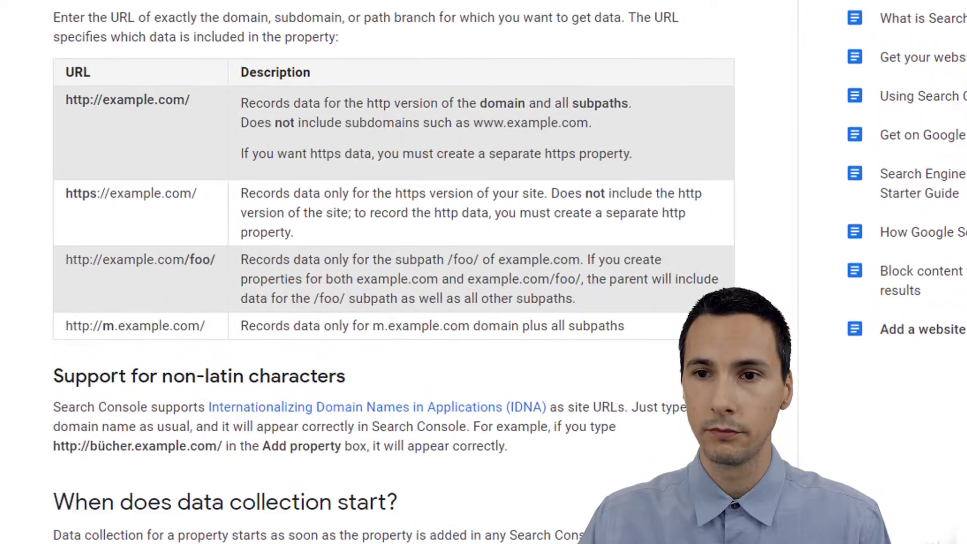
scroll(372, 145, "up", 1)
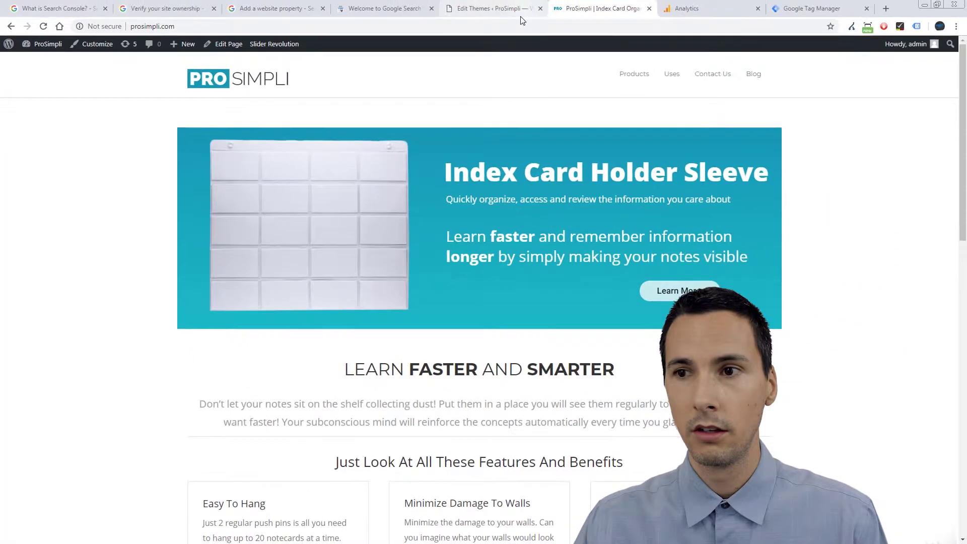
key("F5")
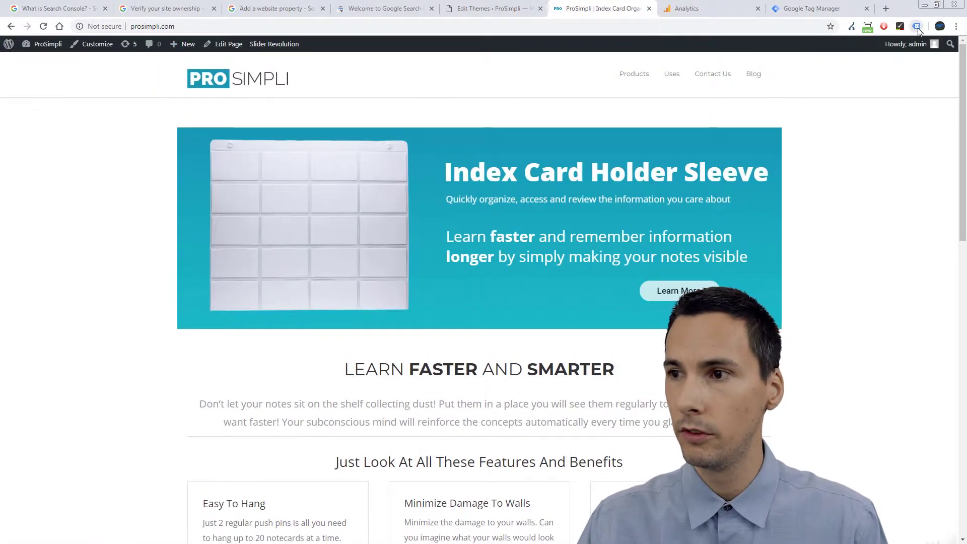
left_click(917, 26)
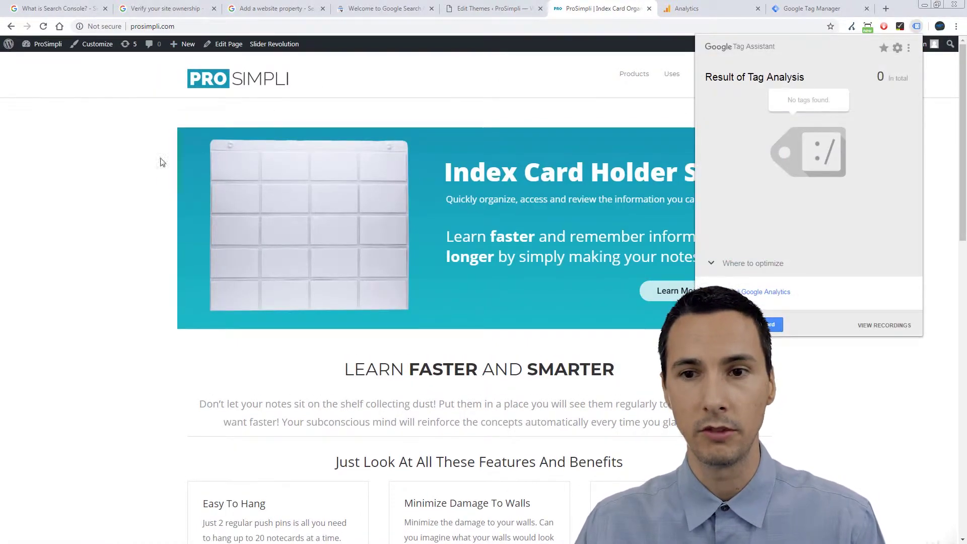
left_click(113, 196)
left_click(166, 9)
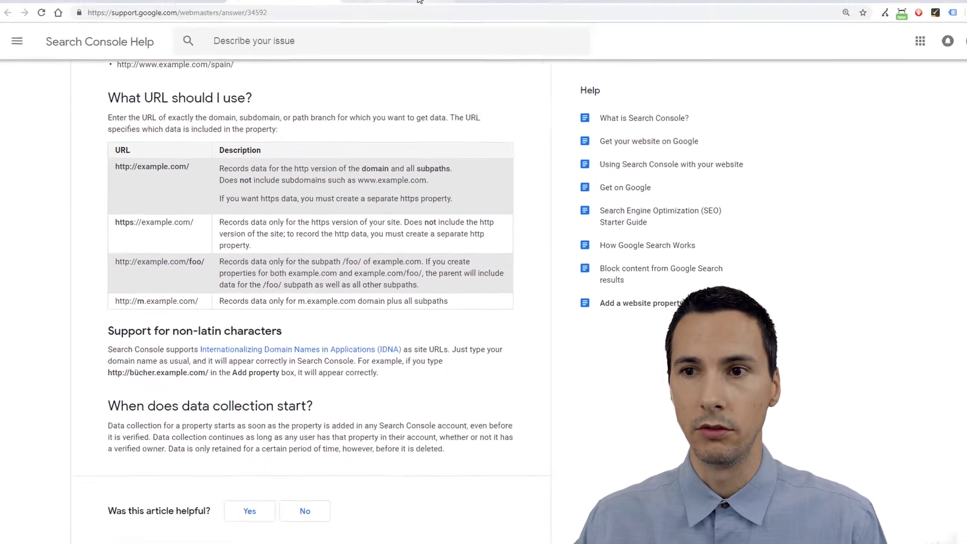
left_click(404, 11)
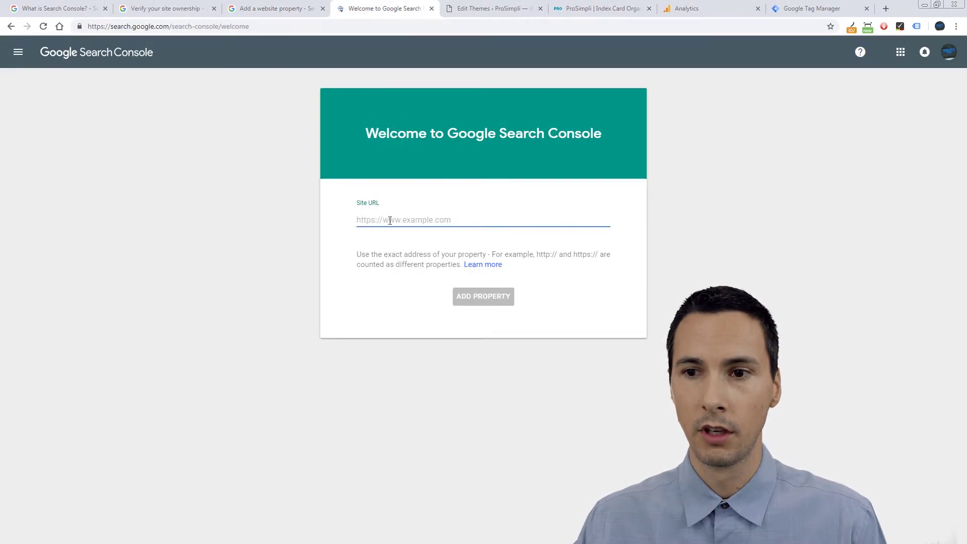
left_click(607, 10)
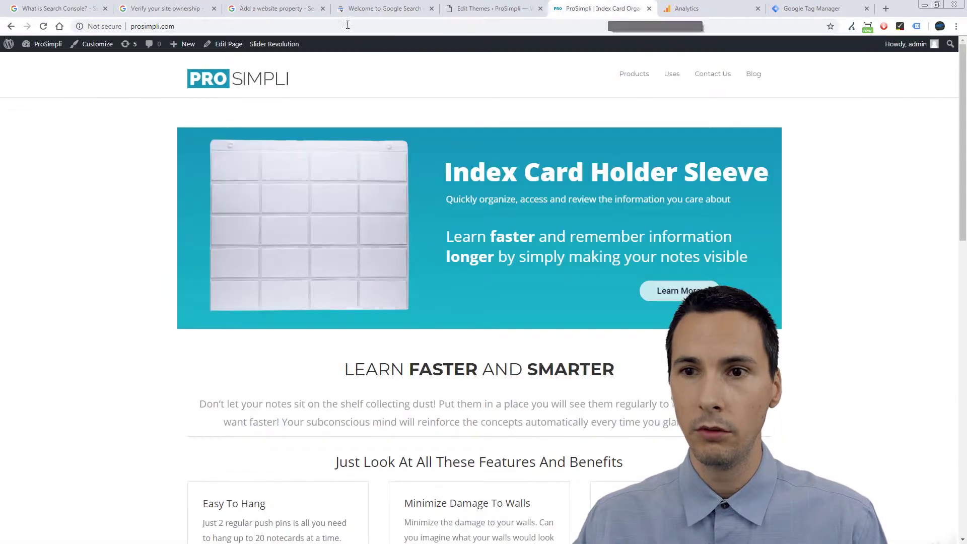
left_click(206, 26)
key("ctrl+c")
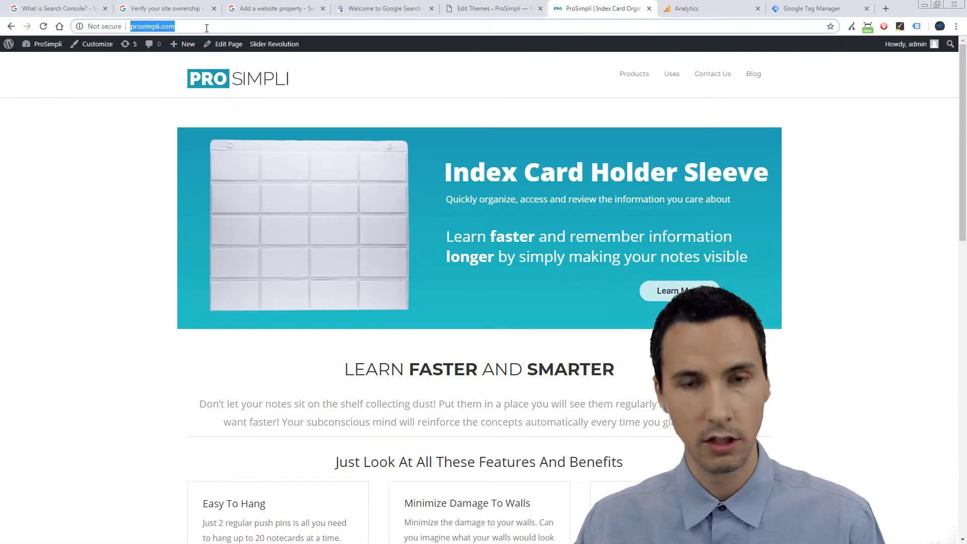
left_click(385, 8)
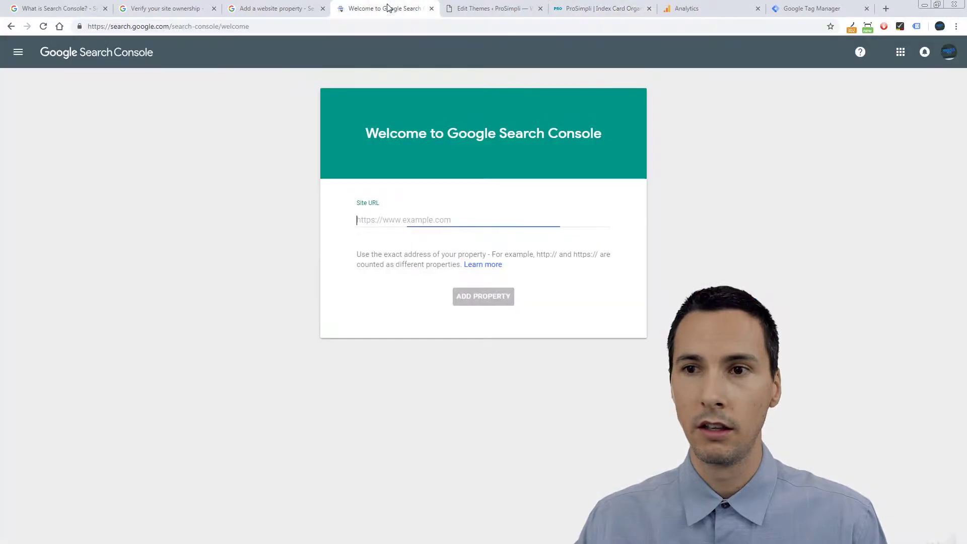
key("ctrl+v")
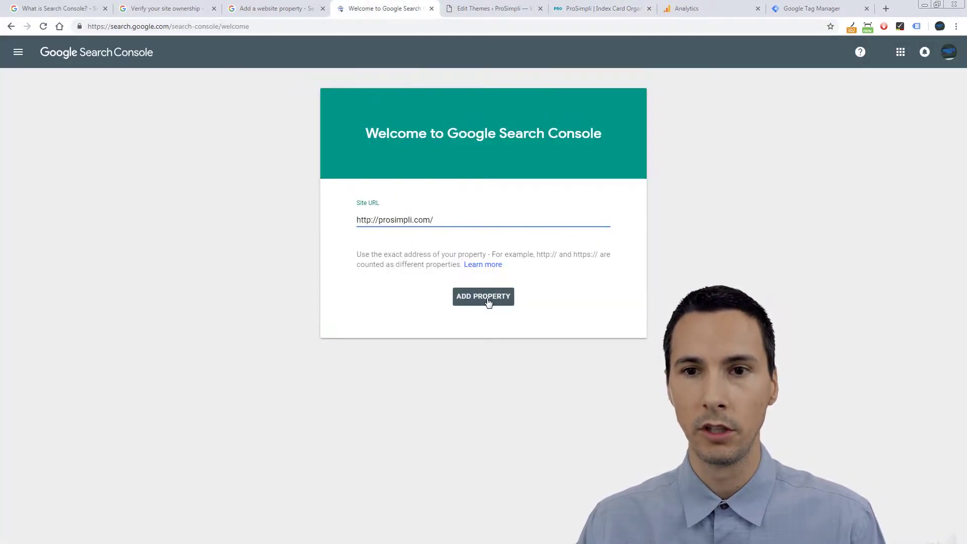
left_click(486, 297)
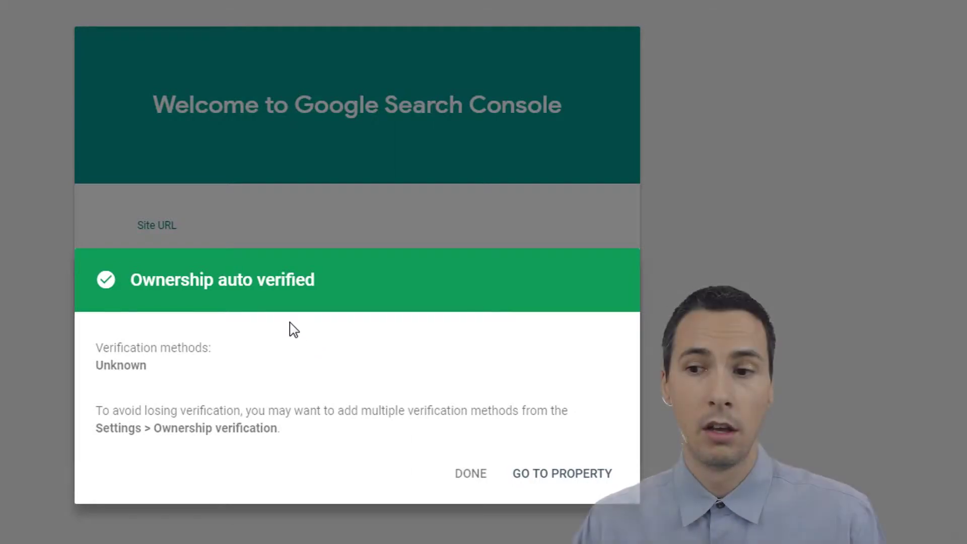
- Go from the new property's overview to Settings and open Ownership verification
left_click(567, 479)
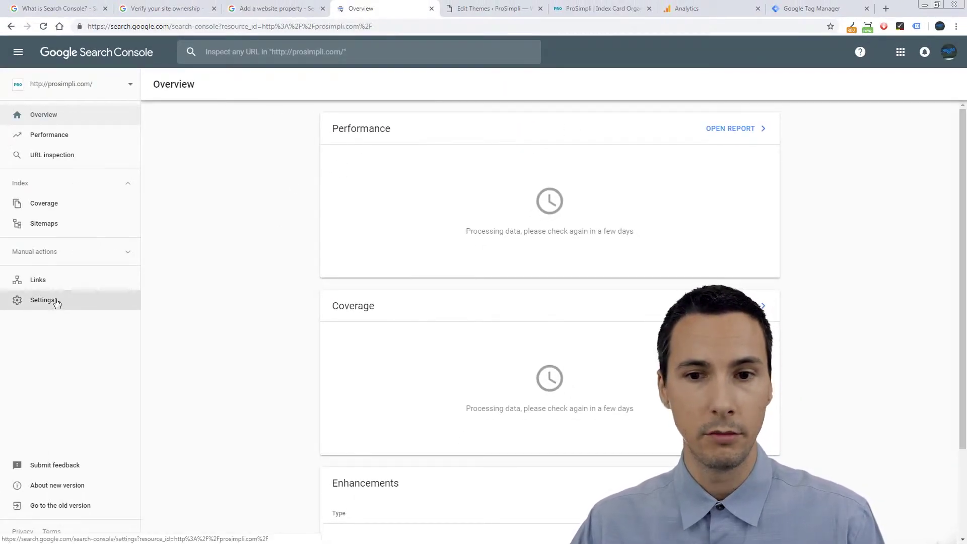
left_click(52, 302)
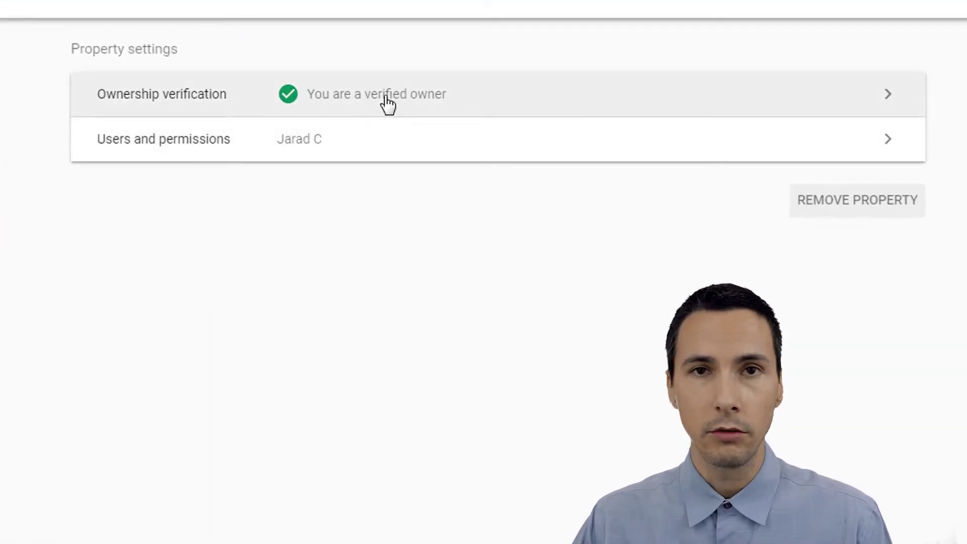
left_click(385, 103)
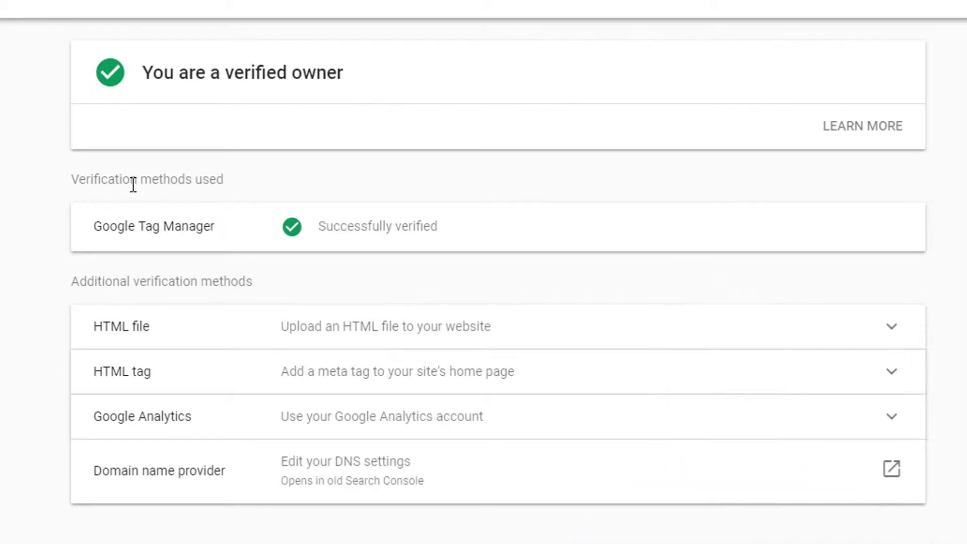
- Review the Google Tag Manager verification method and expand the HTML file alternative
left_click_drag(170, 182, 235, 187)
left_click(213, 220)
left_click_drag(213, 220, 114, 220)
left_click(141, 229)
left_click(317, 330)
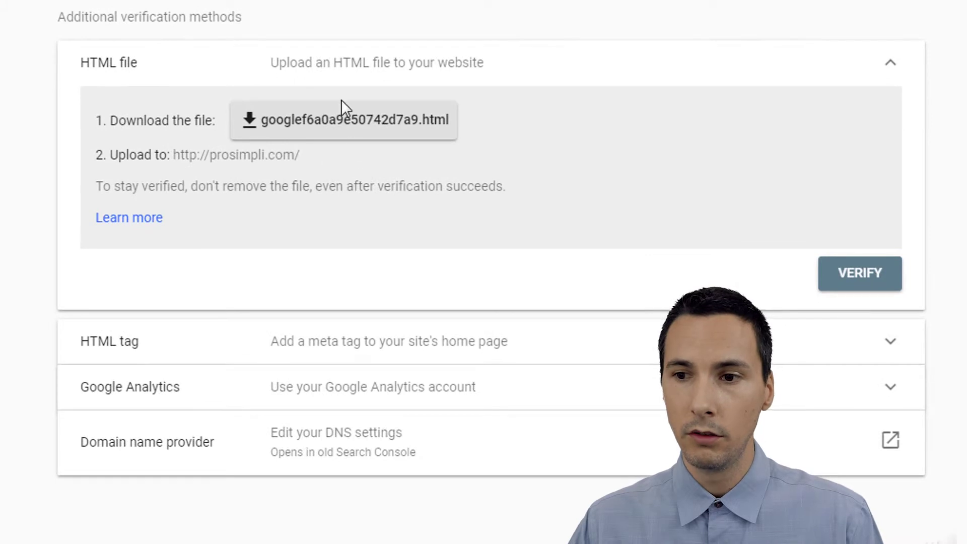
- Collapse the HTML file details, expand HTML tag, and select its google-site-verification meta tag
left_click(364, 68)
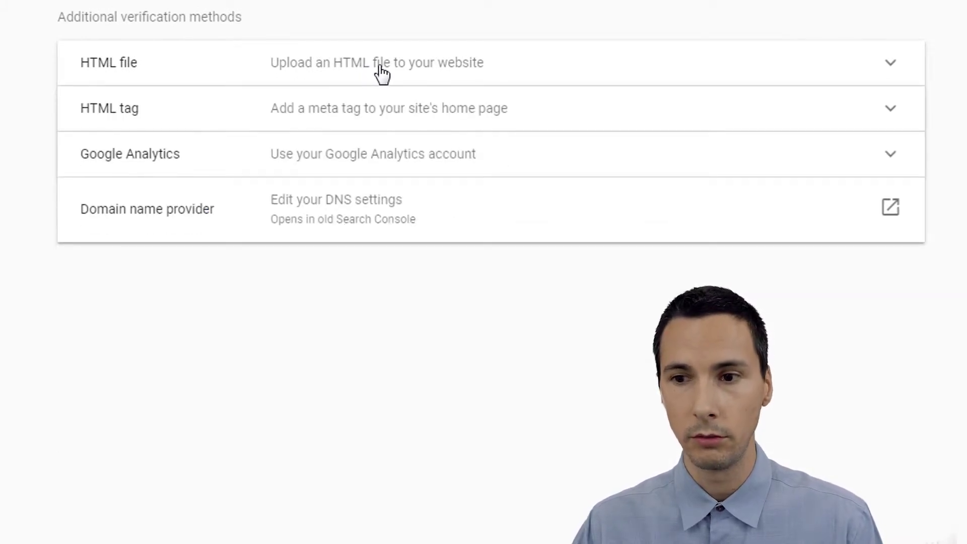
left_click(404, 73)
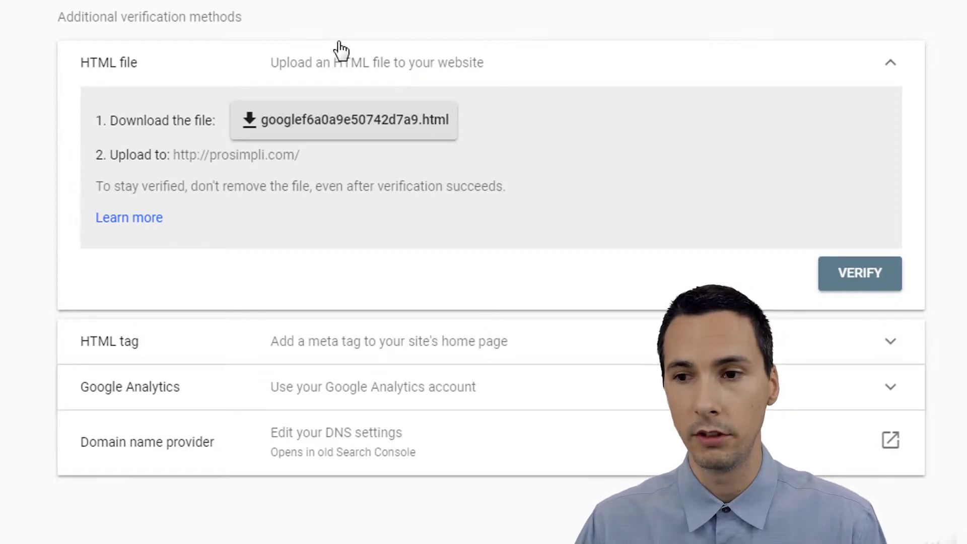
left_click(386, 64)
left_click(340, 106)
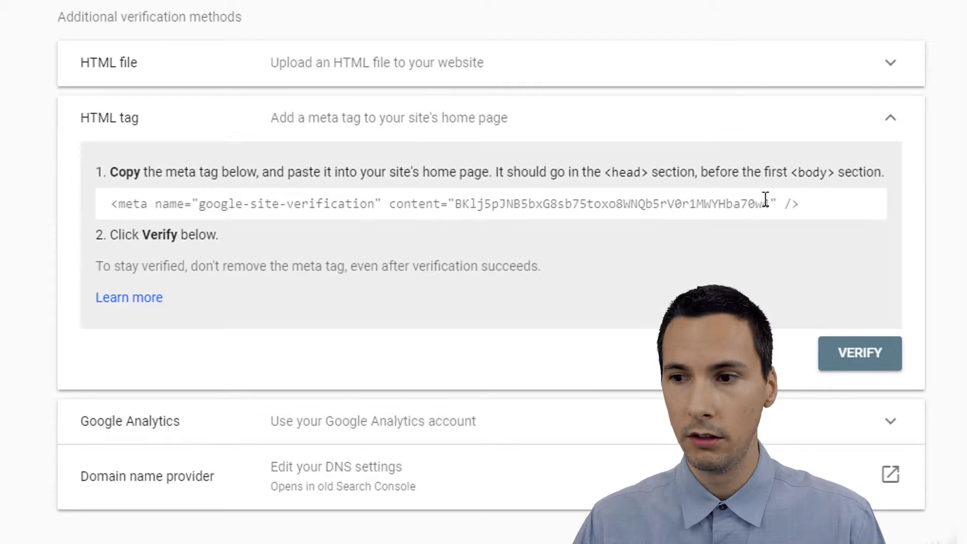
left_click_drag(806, 206, 108, 199)
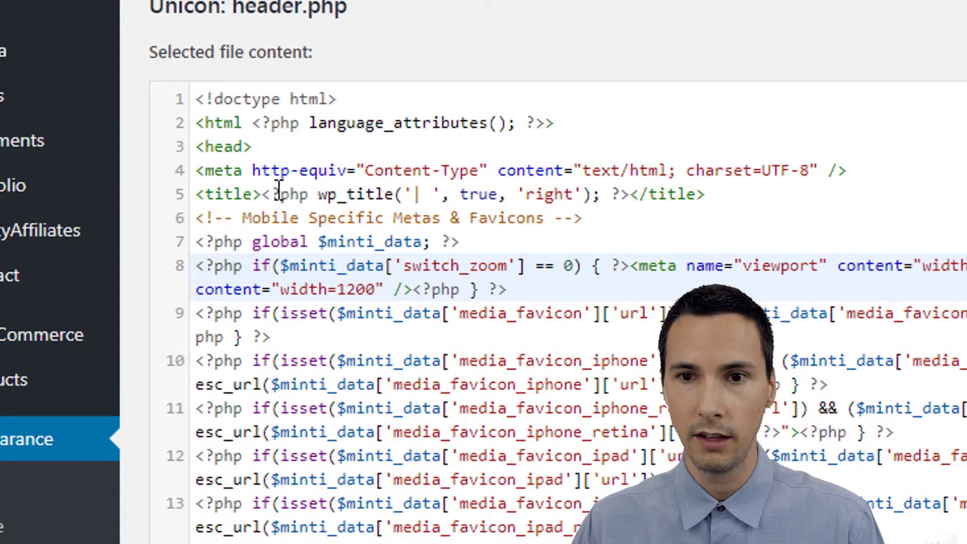
left_click(220, 141)
left_click_drag(219, 139, 186, 141)
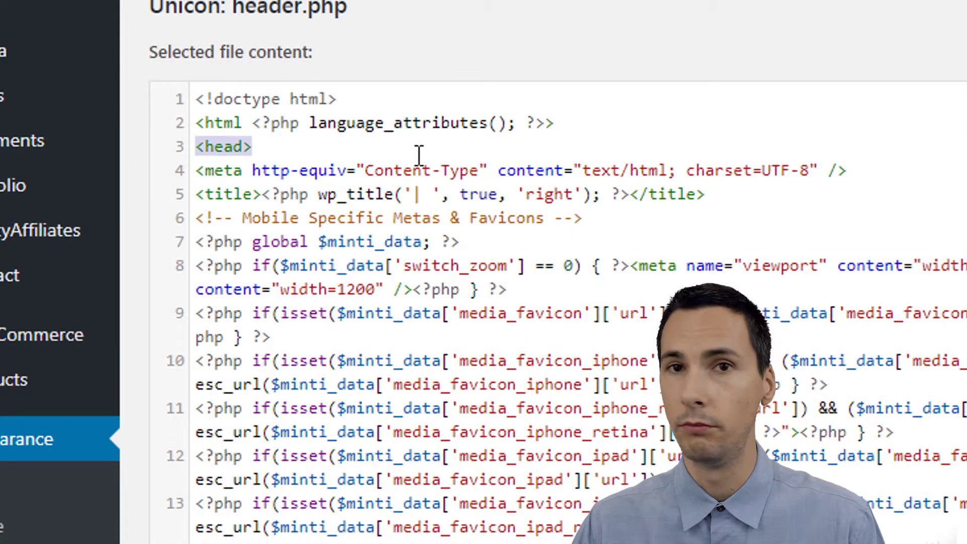
left_click(384, 146)
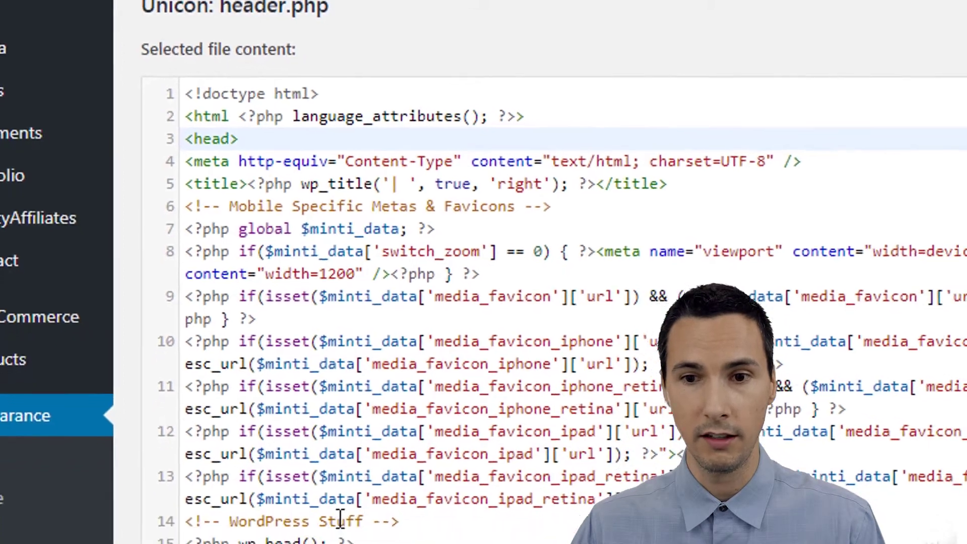
left_click(346, 492)
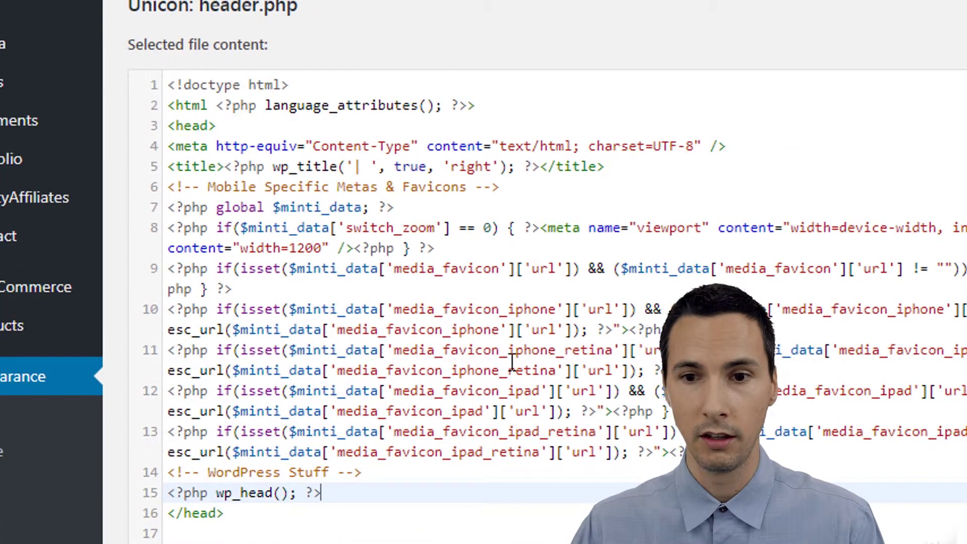
key("Return")
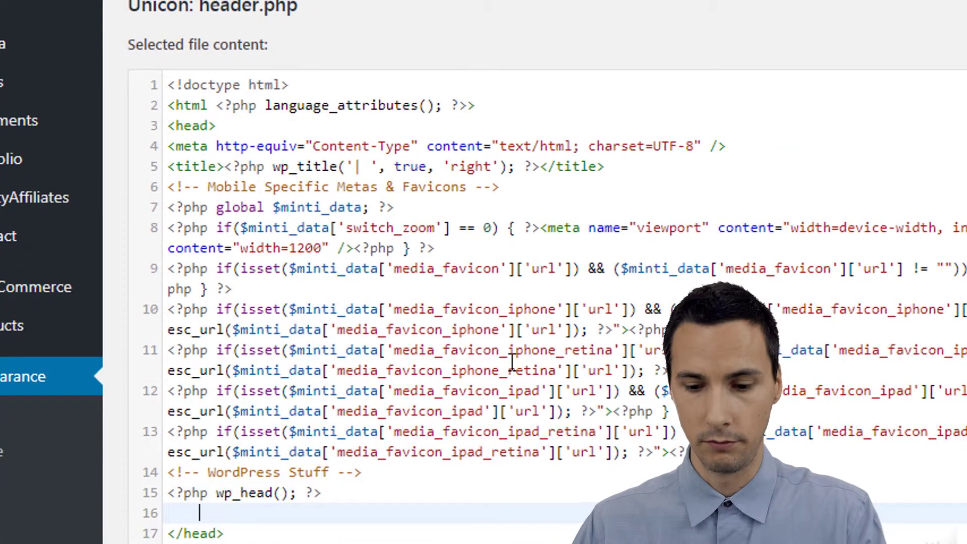
key("ctrl+z")
left_click(820, 450)
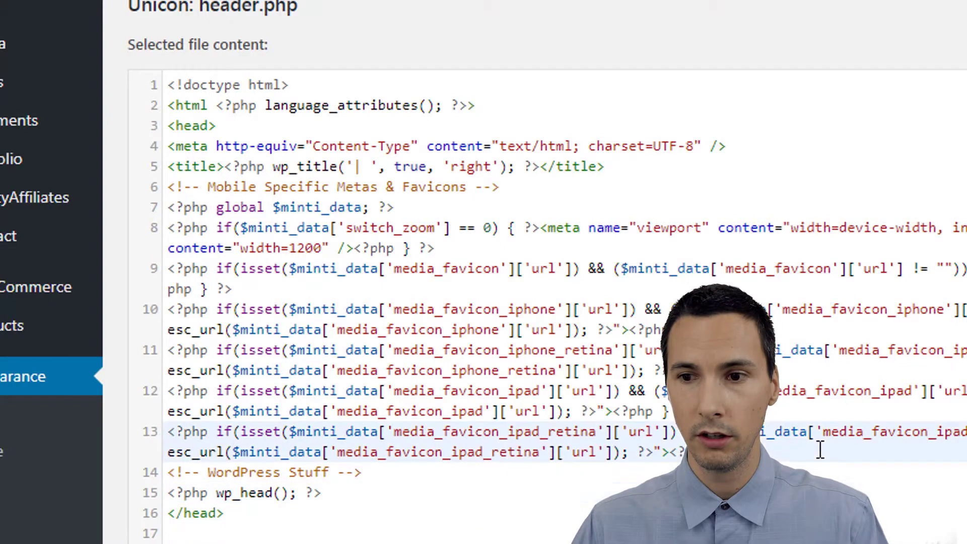
key("Return")
key("ctrl+v")
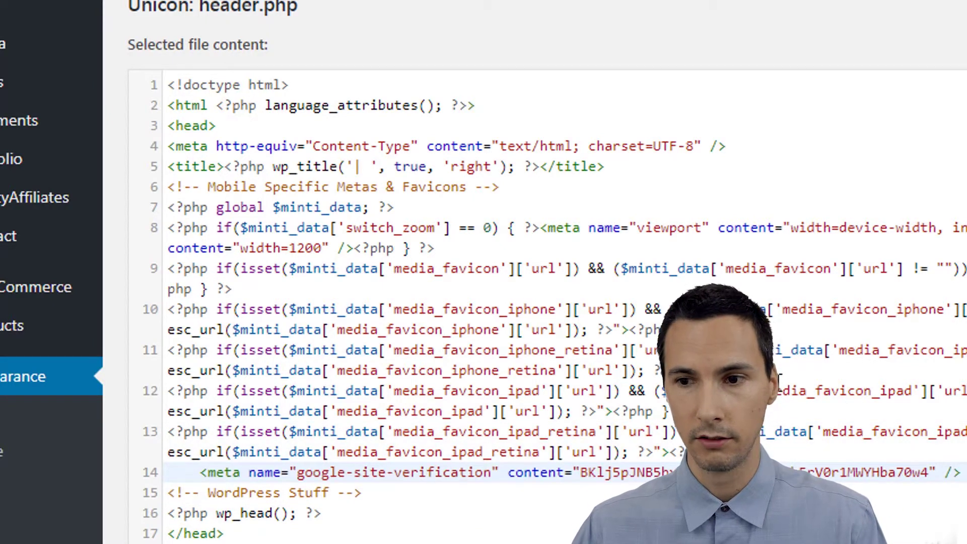
key("ctrl+z")
key("ctrl+z")
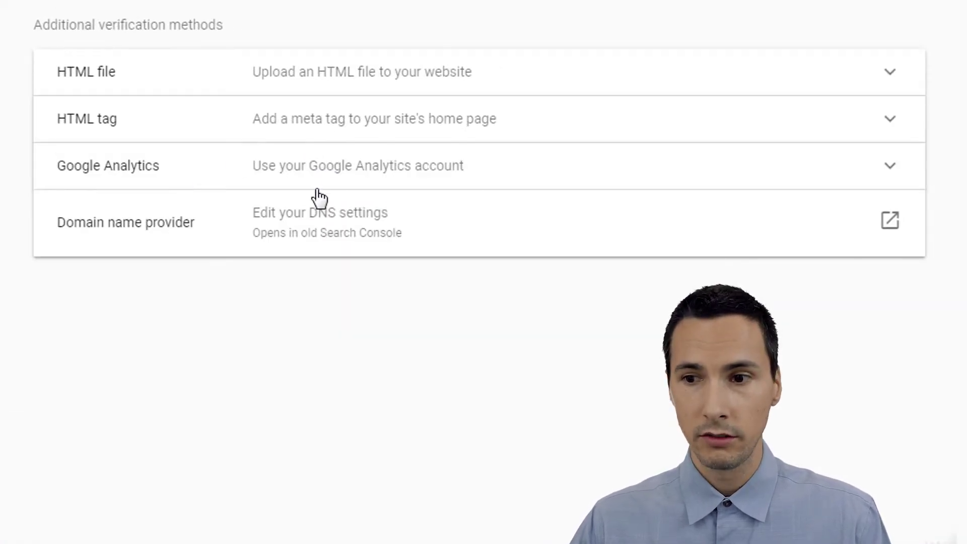
- Expand Google Analytics, read its code, <head> section and edit-permission requirements, then collapse it
left_click(328, 174)
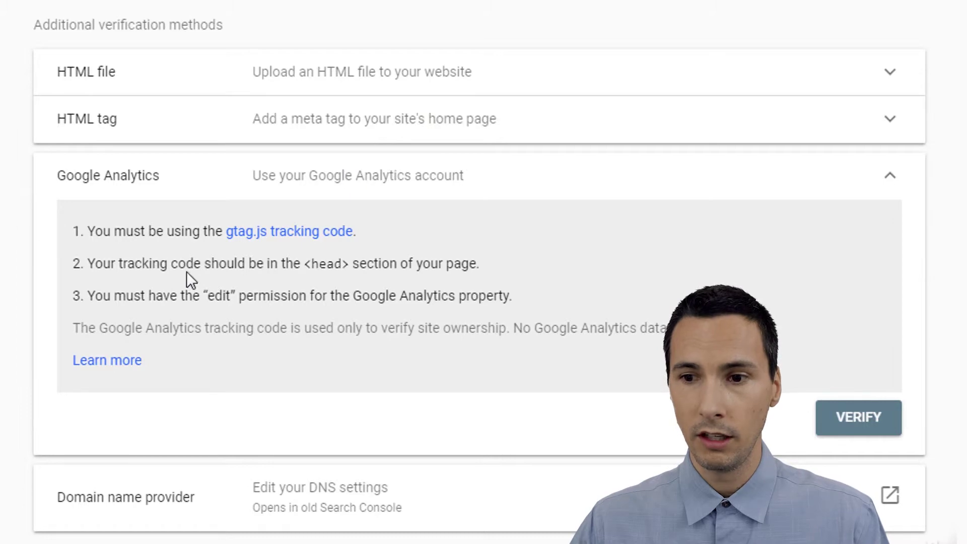
left_click_drag(170, 267, 199, 268)
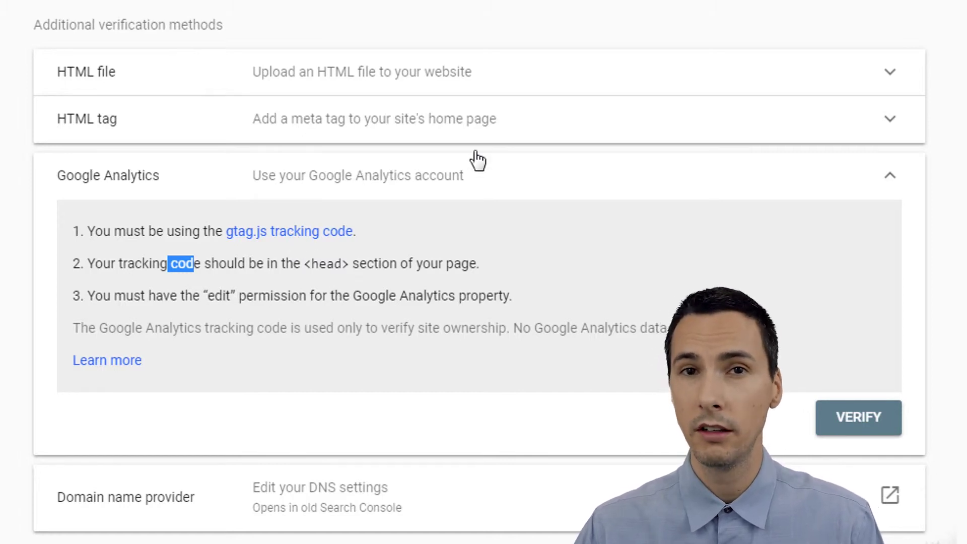
left_click(430, 261)
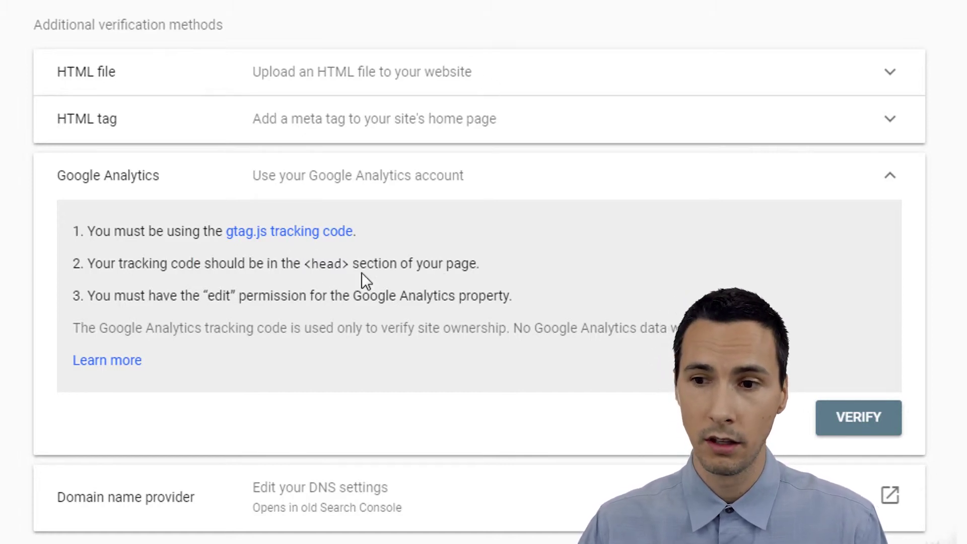
left_click_drag(231, 266, 333, 229)
left_click(439, 301)
left_click(369, 297)
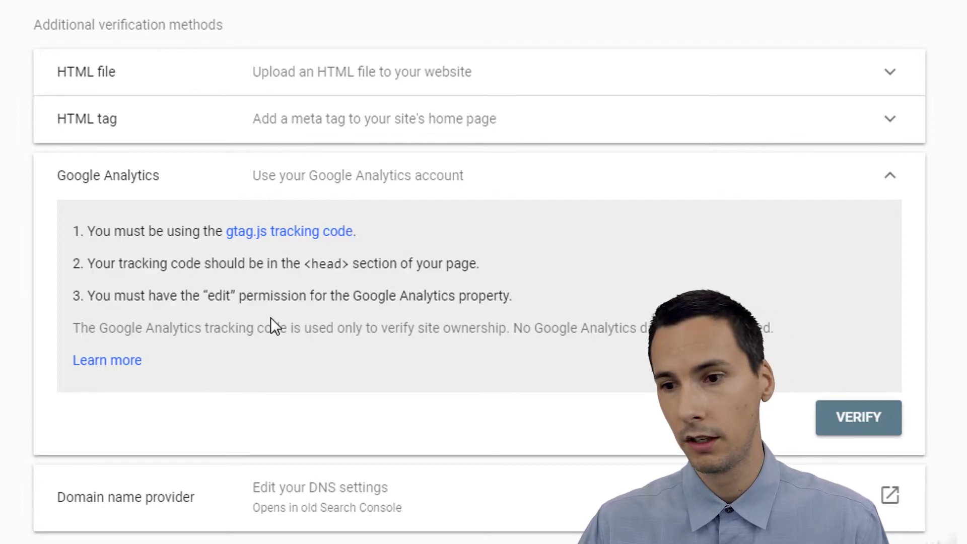
left_click_drag(395, 296, 252, 292)
left_click(606, 278)
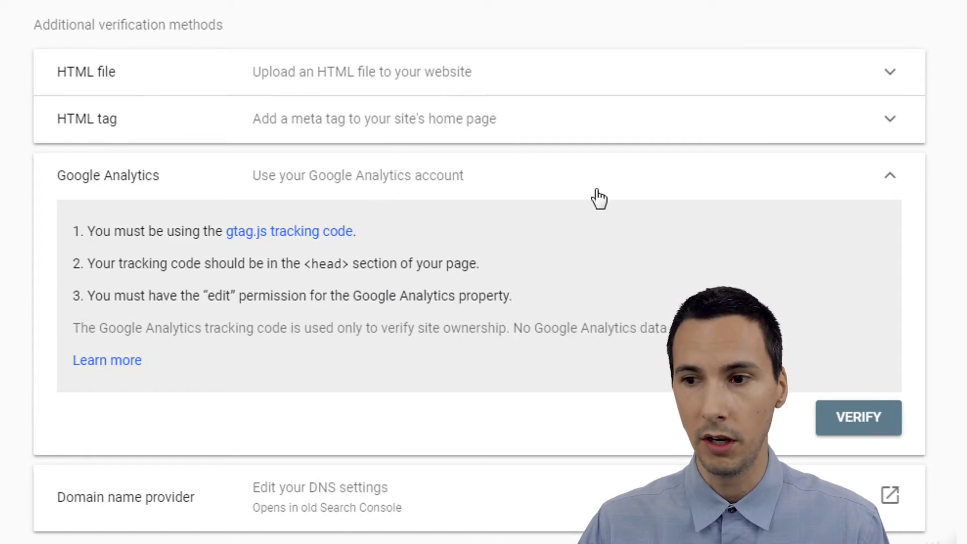
left_click(514, 180)
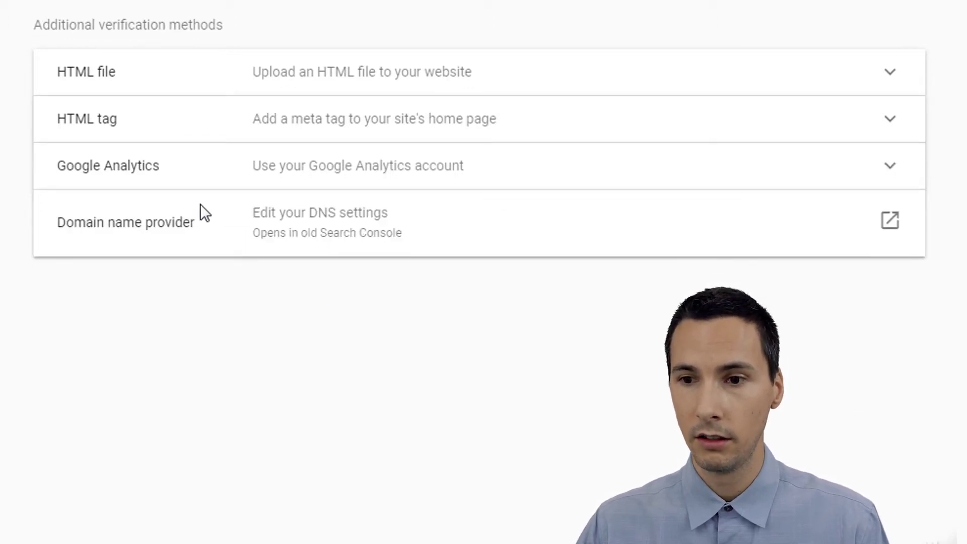